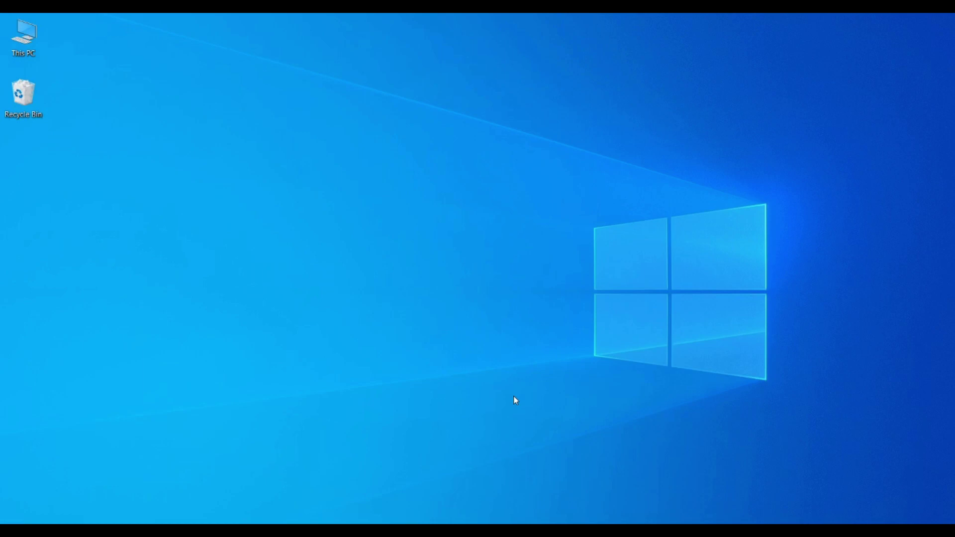
Run mvn -version in a new Command Prompt, see 'mvn' is not recognized, then switch to Chrome
key(super+r)
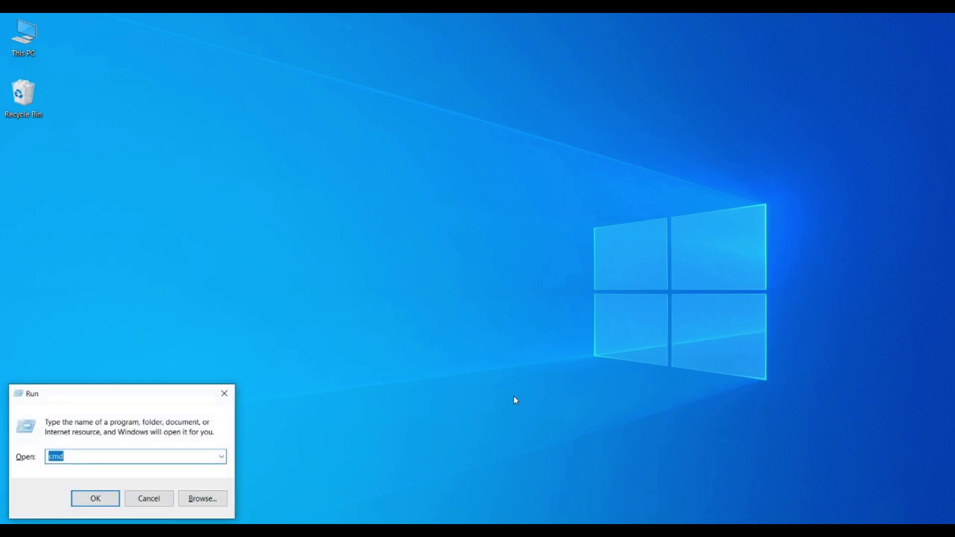
key(Return)
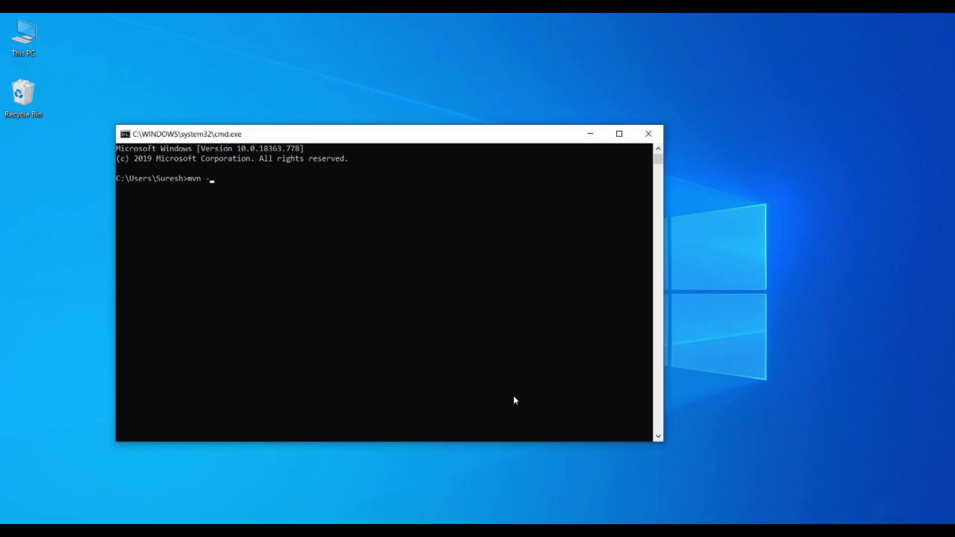
text(mvn -version)
key(Return)
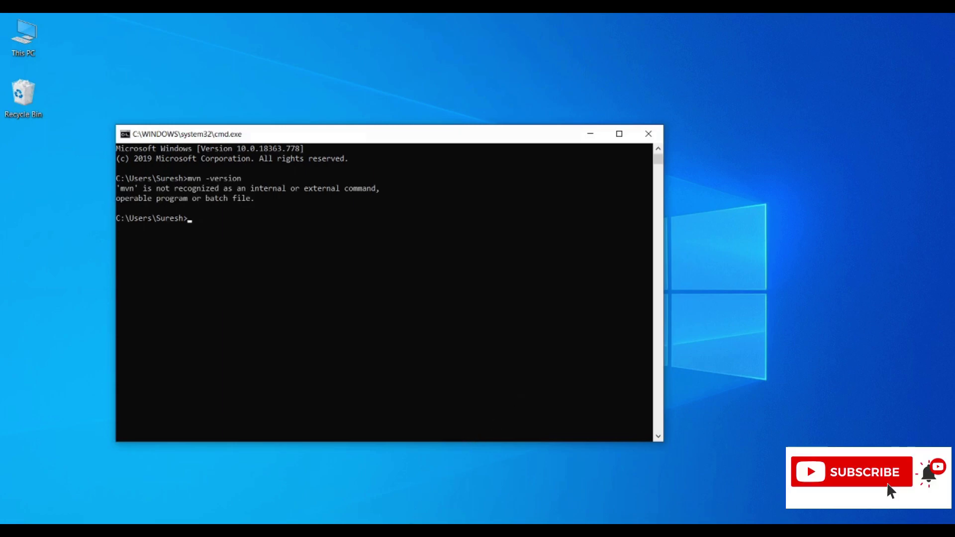
click(890, 491)
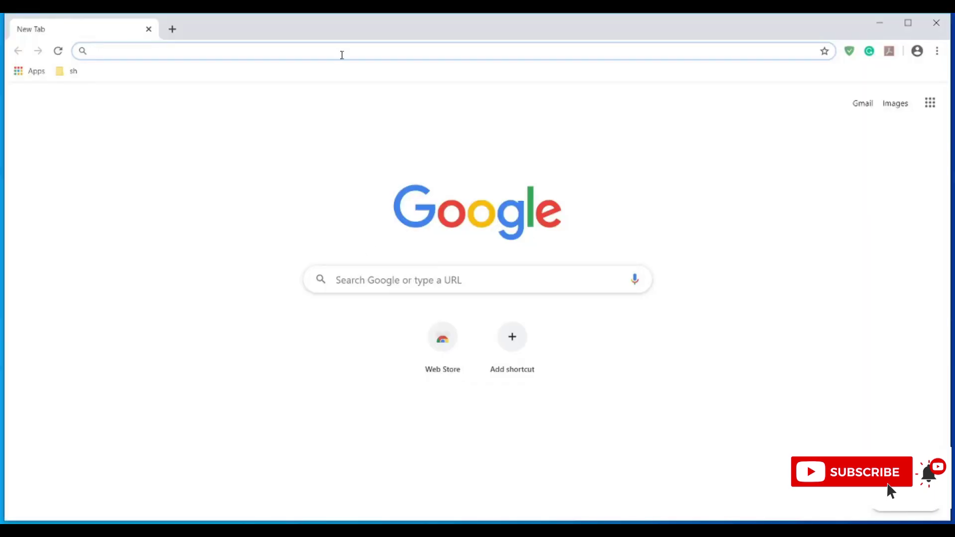
Search Google for 'maven download' and open the Download Apache Maven page for 3.6.3
text(maven)
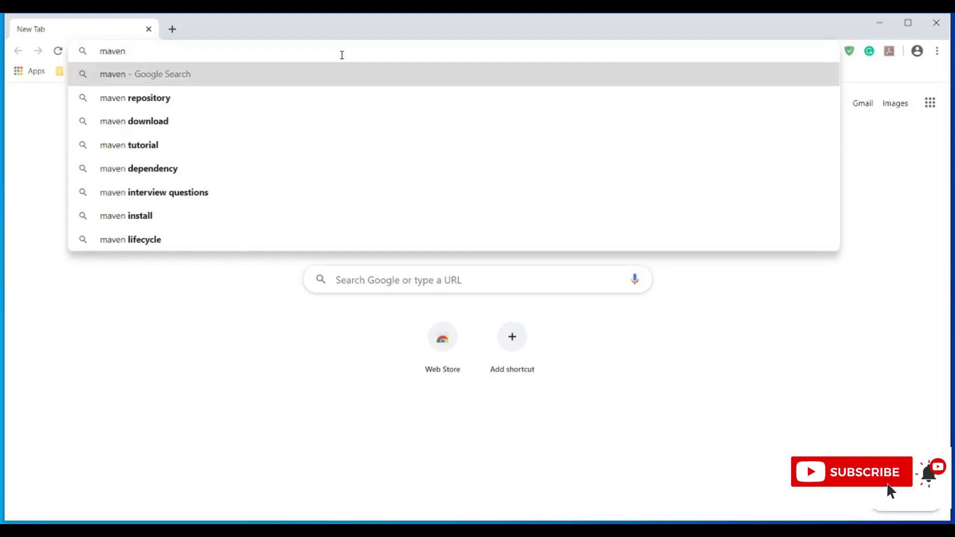
click(169, 123)
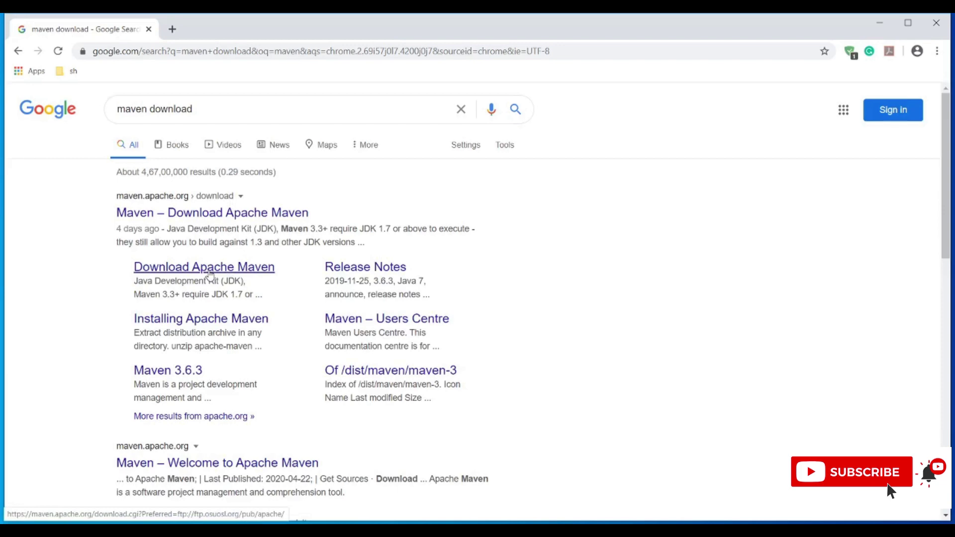
click(211, 276)
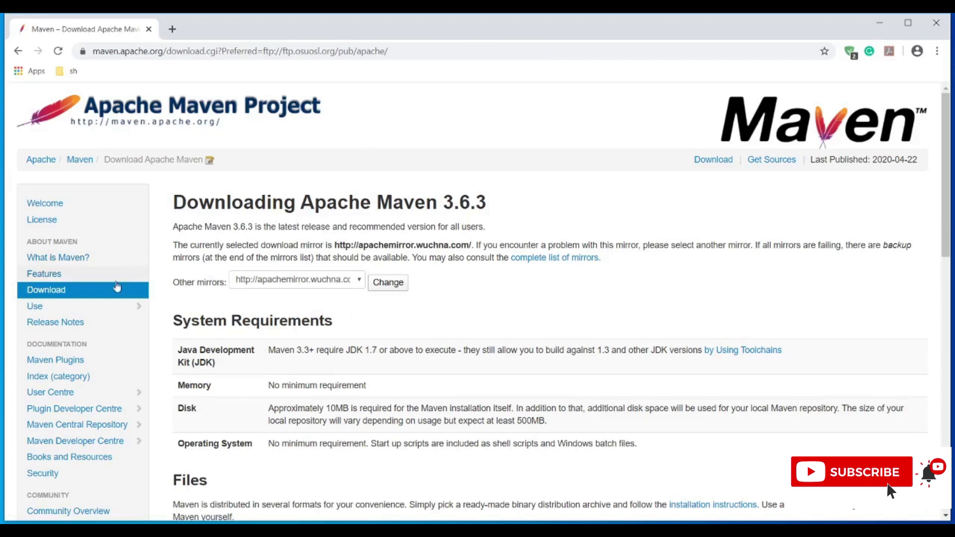
Download apache-maven-3.6.3-bin.zip from the Binary zip archive row of the Files table
scroll(285, 347, down, 3)
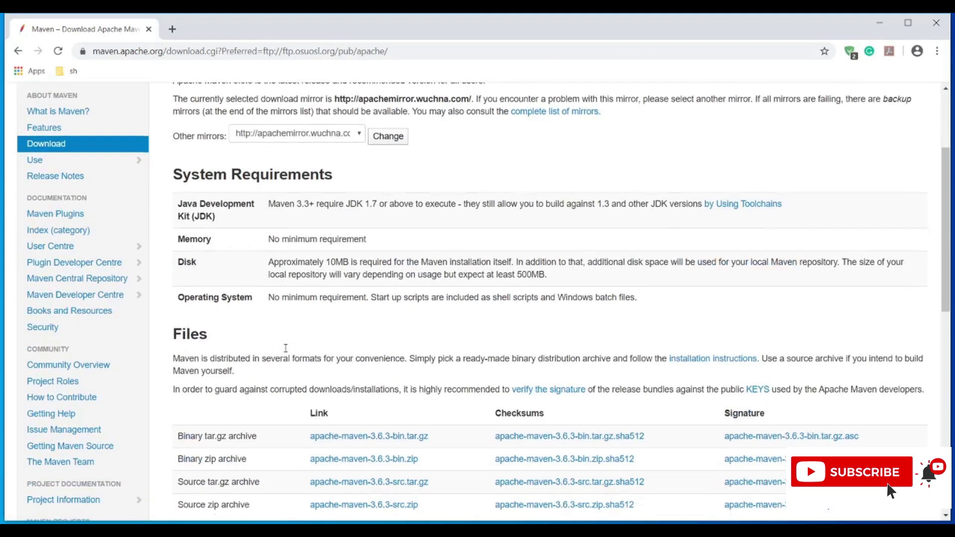
scroll(286, 347, down, 2)
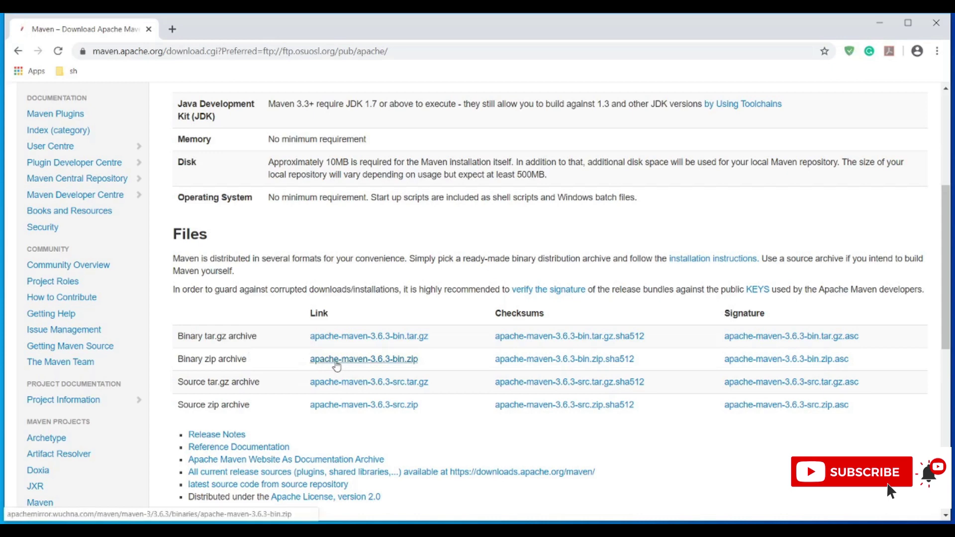
click(336, 365)
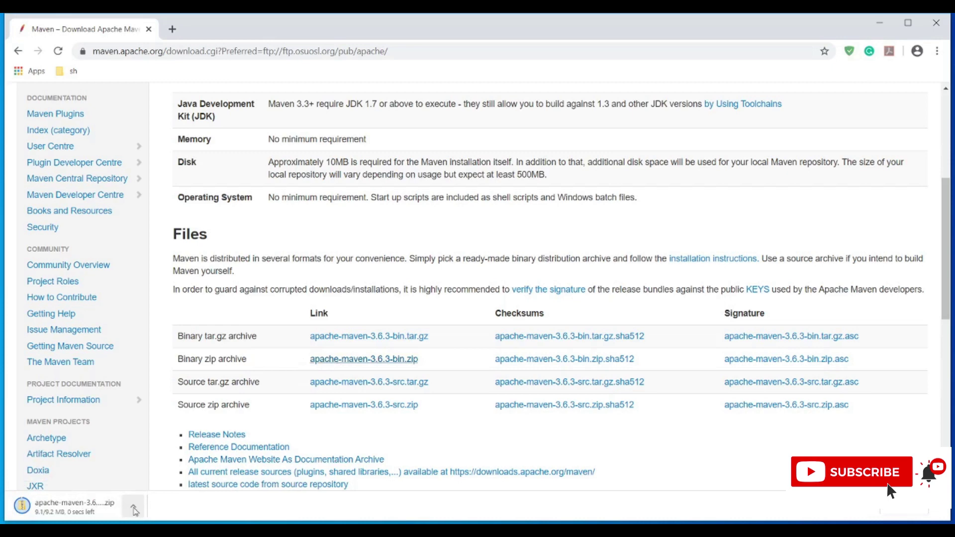
Show the finished apache-maven-3.6.3-bin zip (9,378 KB) in the Downloads folder
right_click(109, 511)
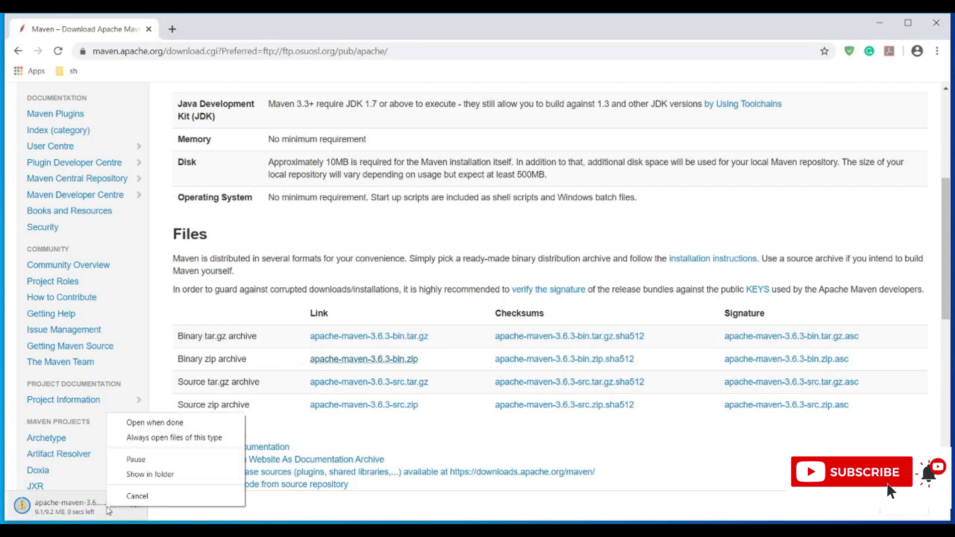
click(157, 475)
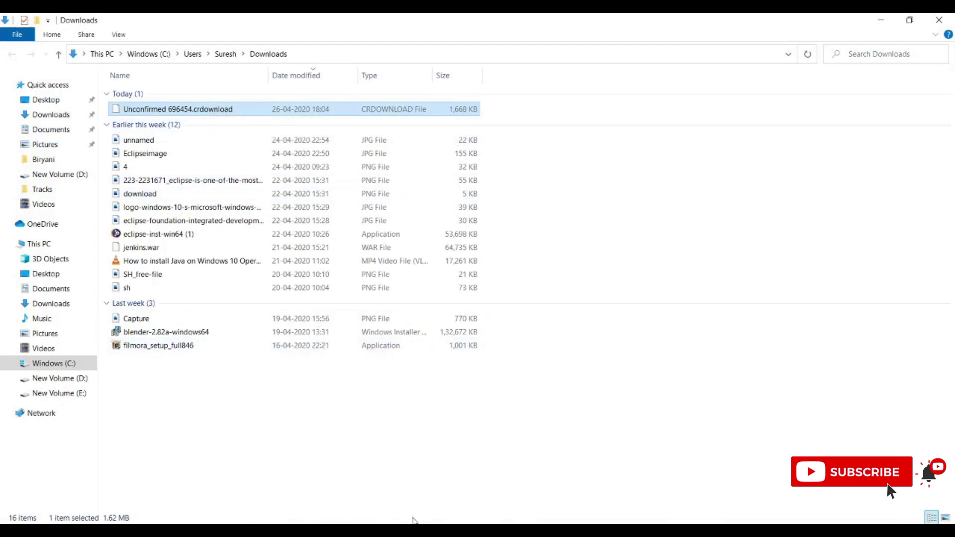
key(alt+Tab)
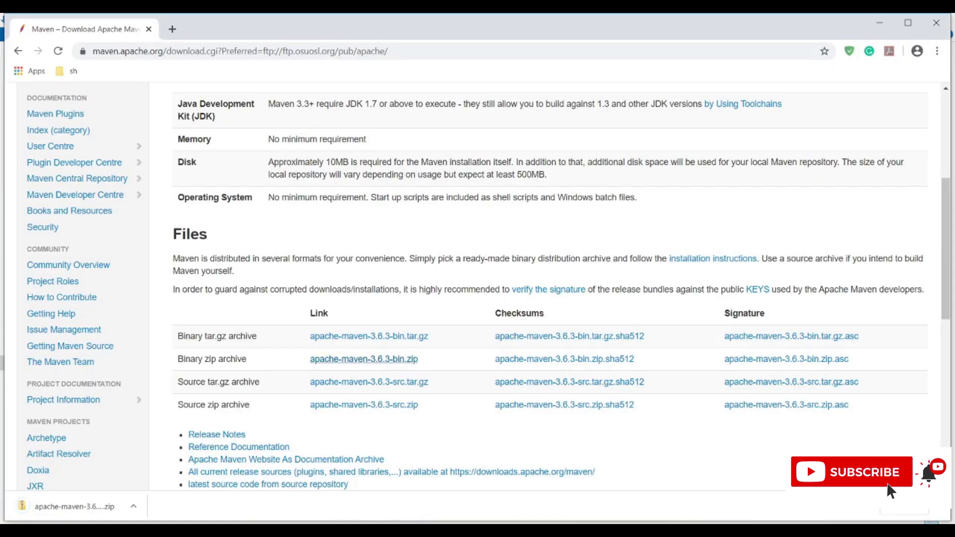
right_click(104, 506)
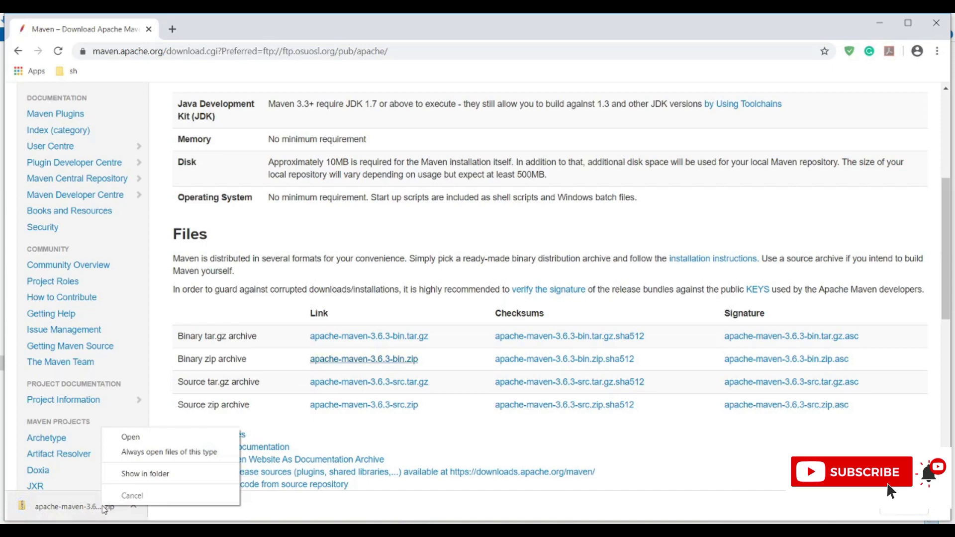
click(152, 481)
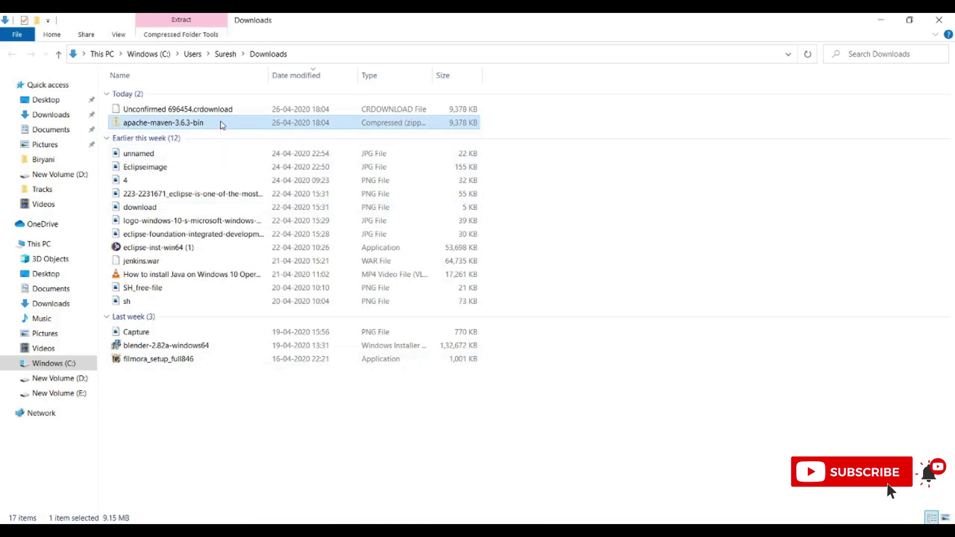
Paste the Maven zip onto the desktop and Extract All into the suggested apache-maven-3.6.3-bin folder
key(super+d)
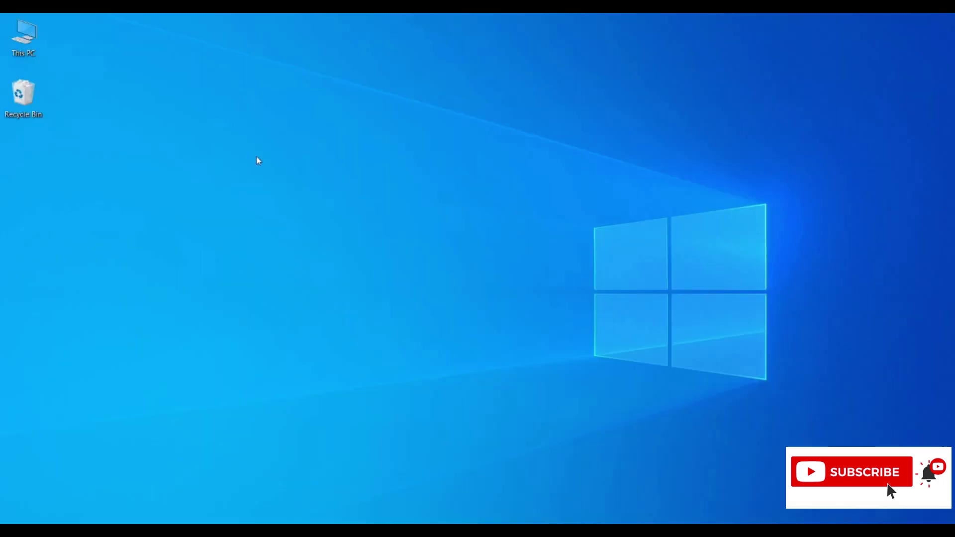
key(ctrl+v)
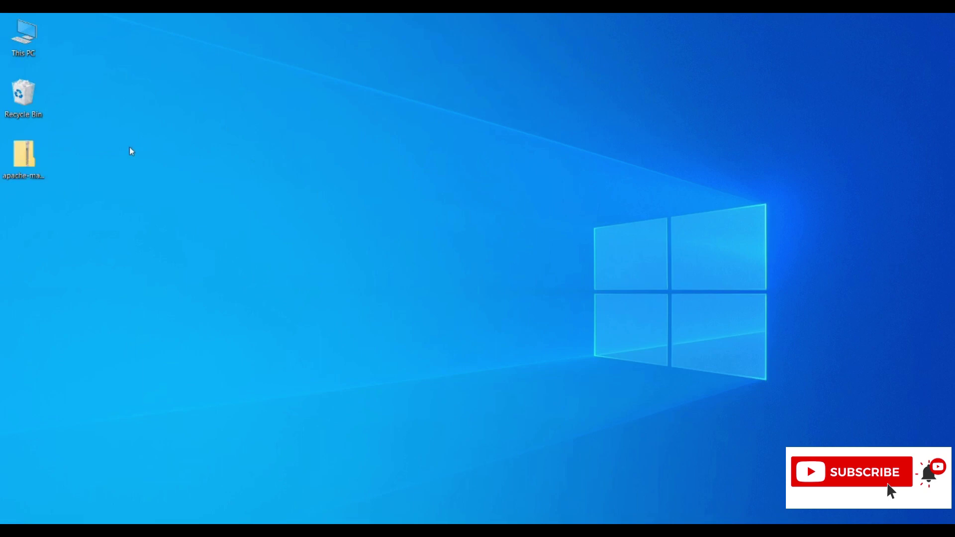
click(28, 156)
right_click(28, 156)
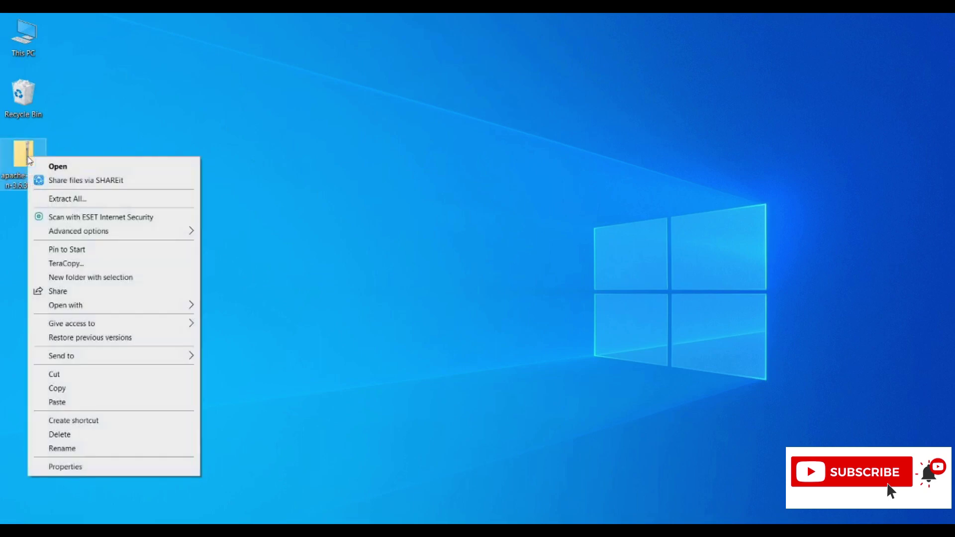
click(85, 200)
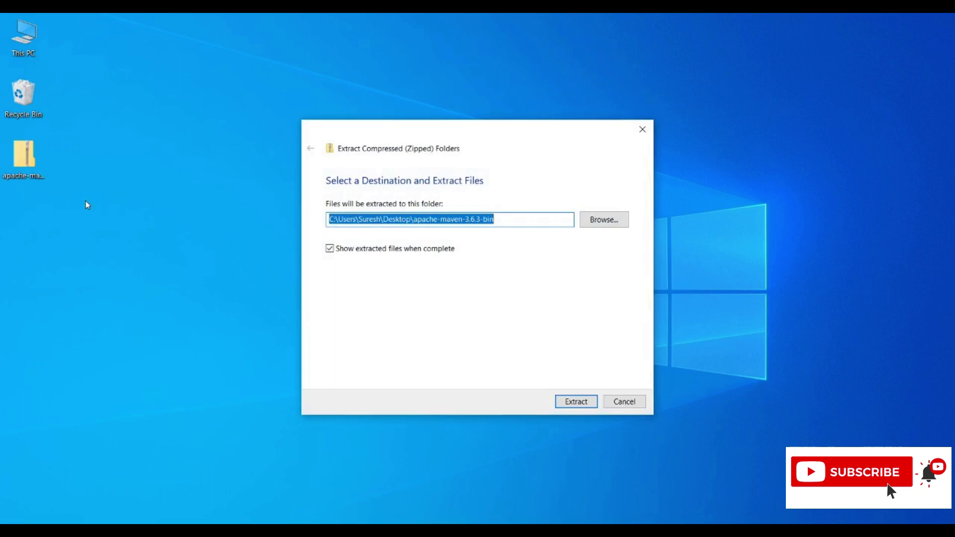
click(577, 402)
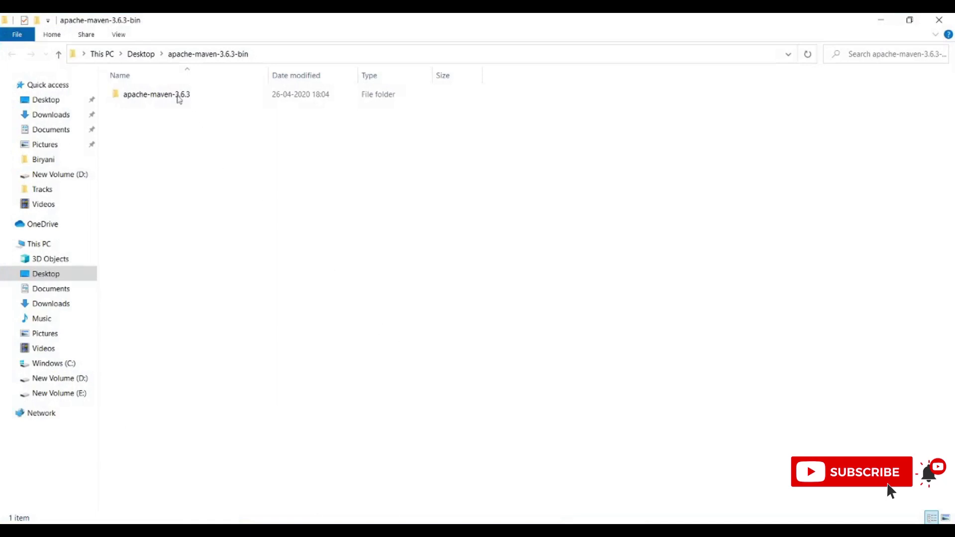
click(173, 96)
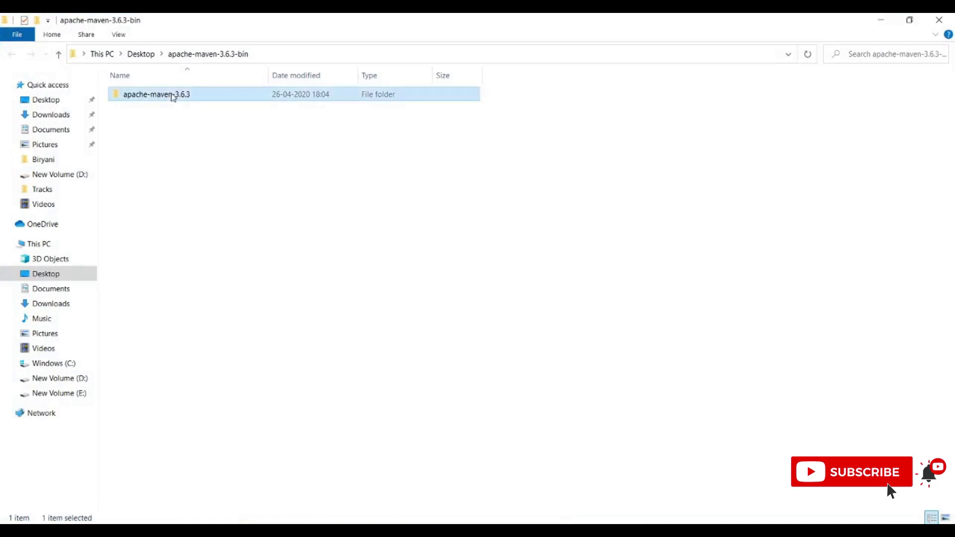
double_click(174, 97)
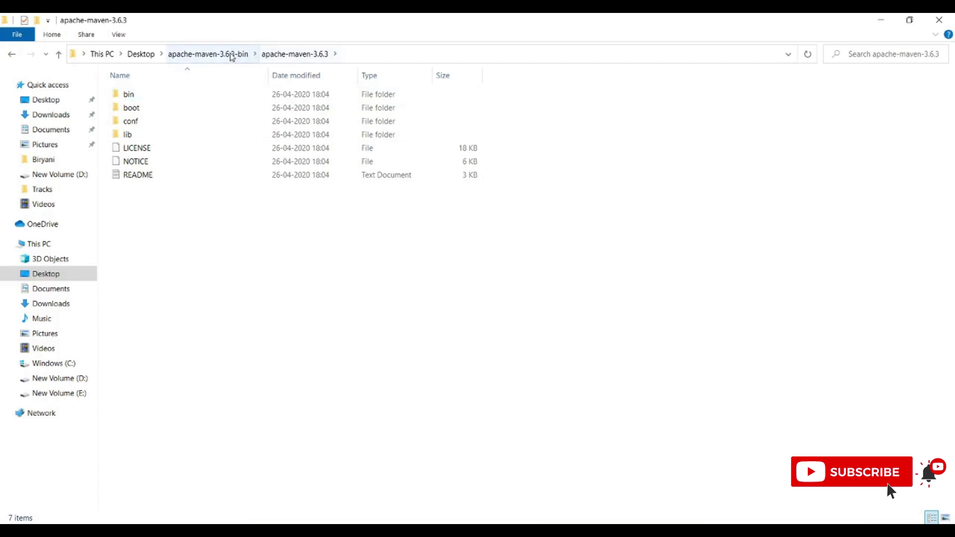
click(231, 54)
click(192, 96)
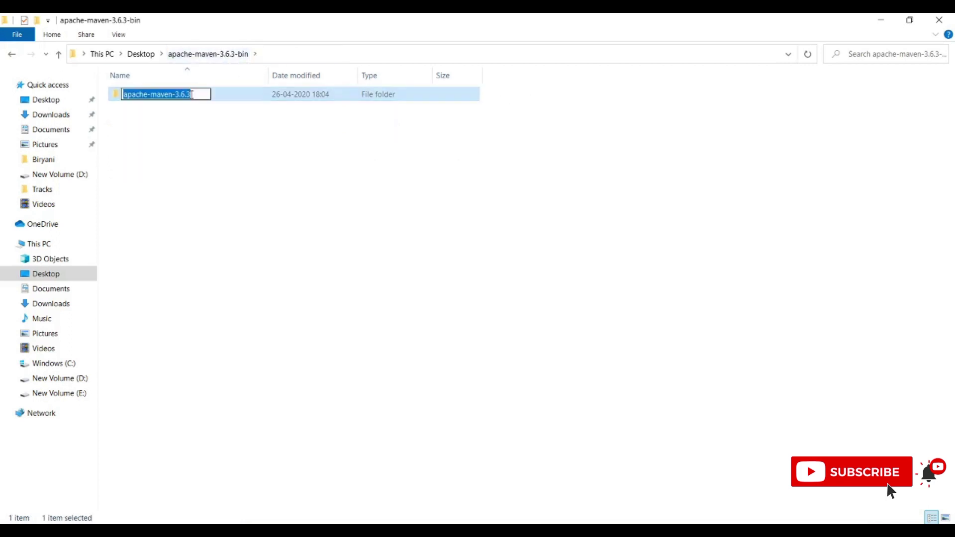
click(223, 100)
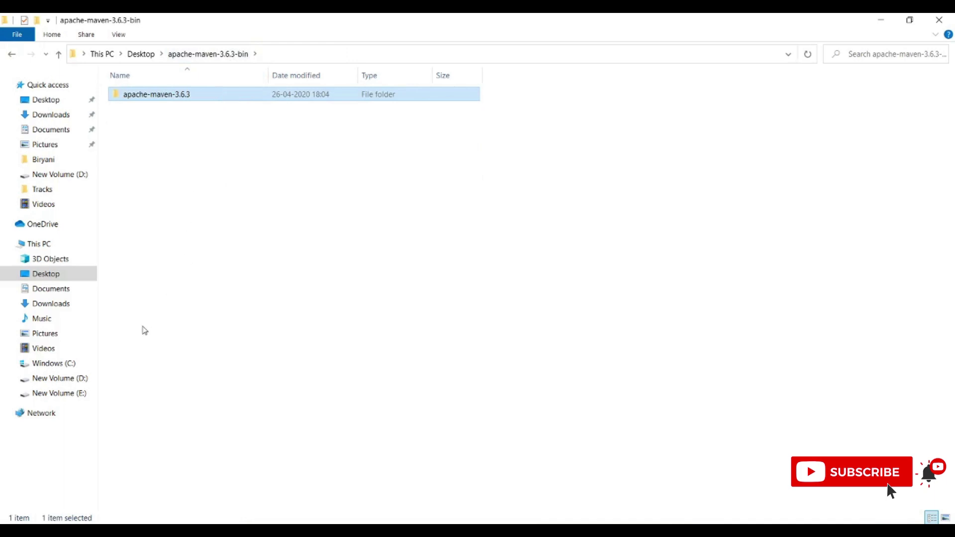
Open the apache-maven-3.6.3 folder in the user's home folder on C:, dismissing the TeraCopy prompt
click(63, 366)
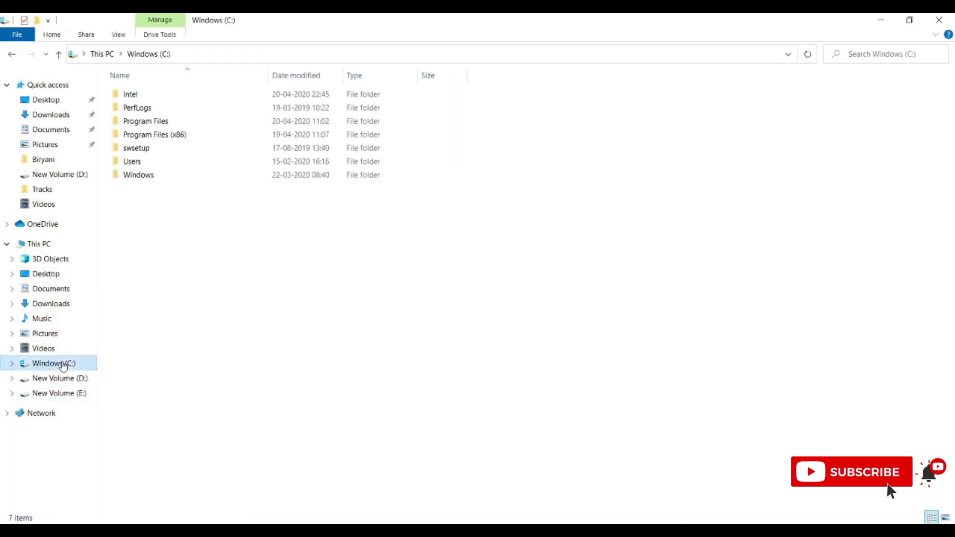
double_click(140, 169)
click(156, 111)
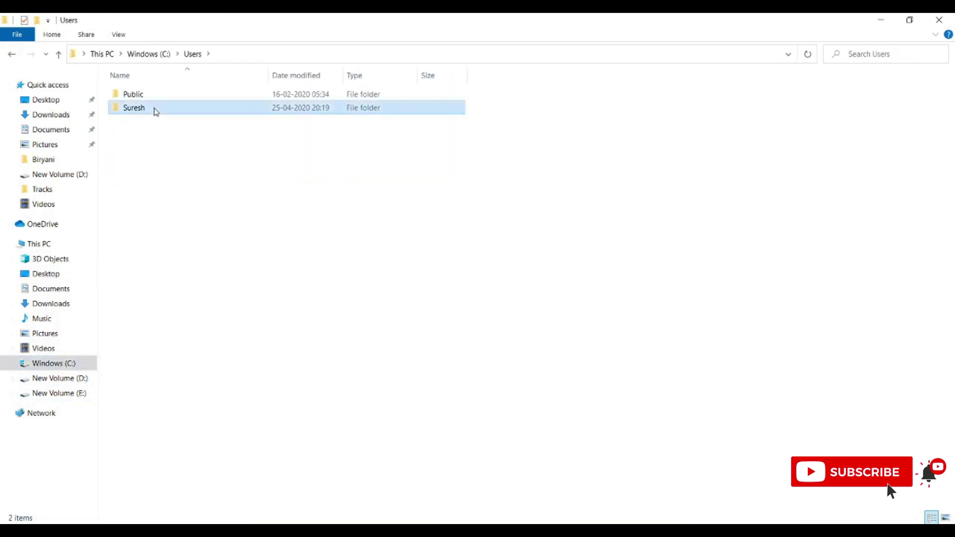
double_click(155, 112)
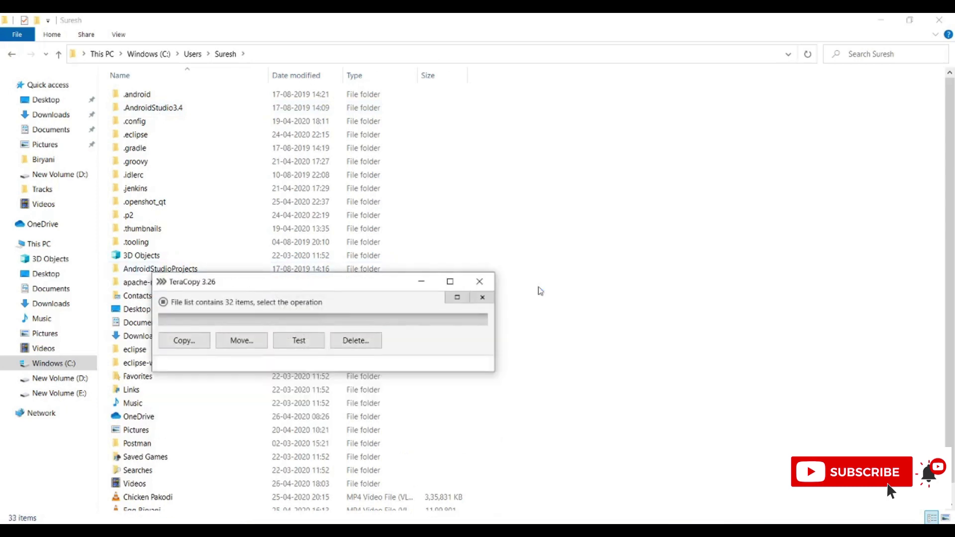
click(478, 282)
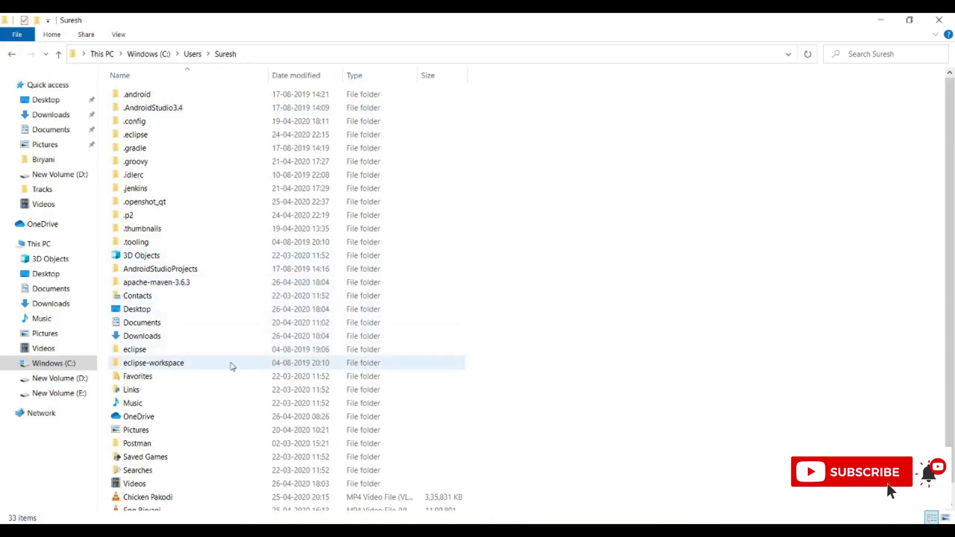
scroll(204, 361, down, 1)
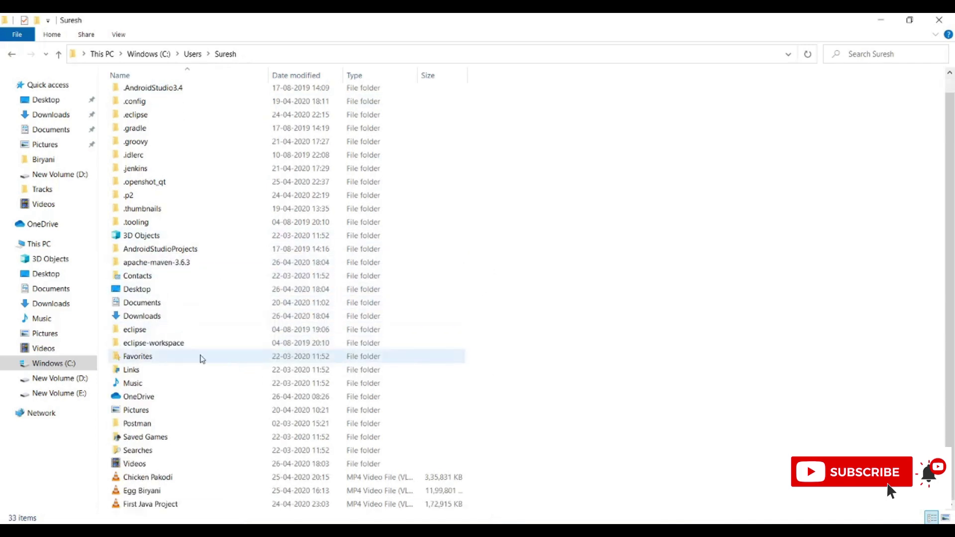
double_click(171, 263)
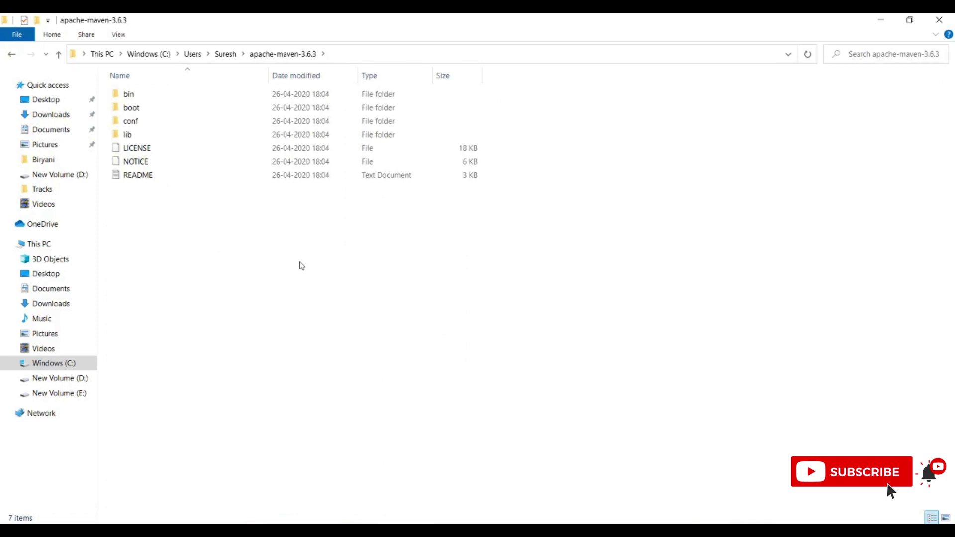
Check the bin folder, then select the apache-maven-3.6.3 folder's full path in the address bar
double_click(142, 97)
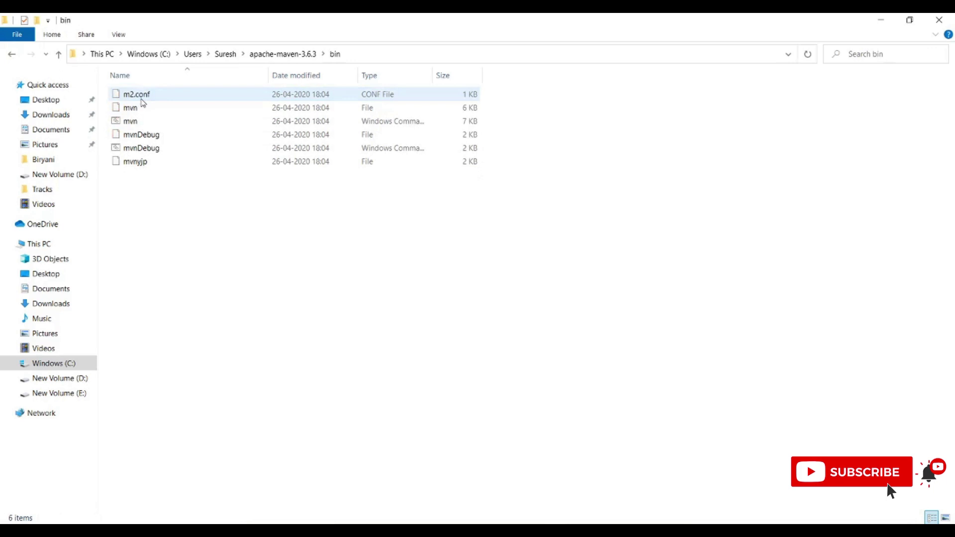
click(282, 55)
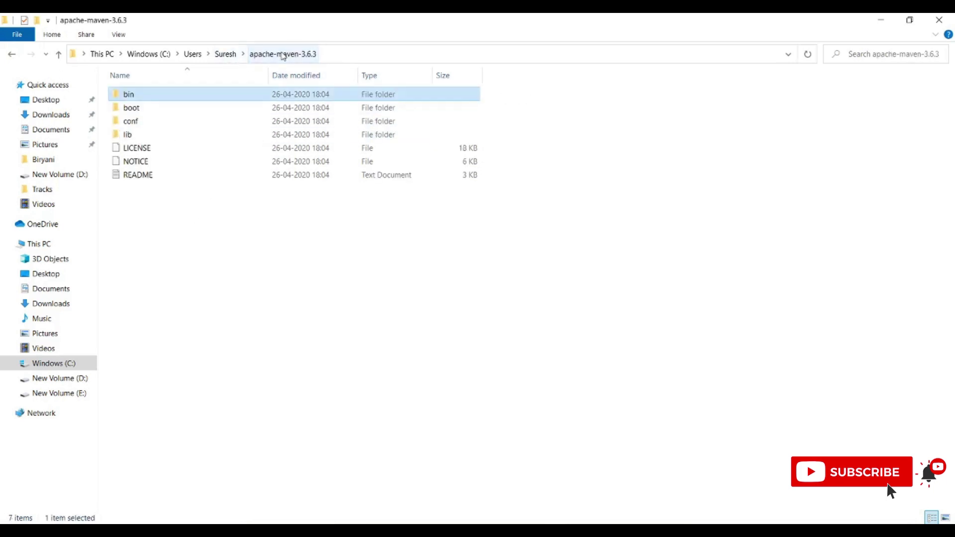
click(347, 55)
key(ctrl+c)
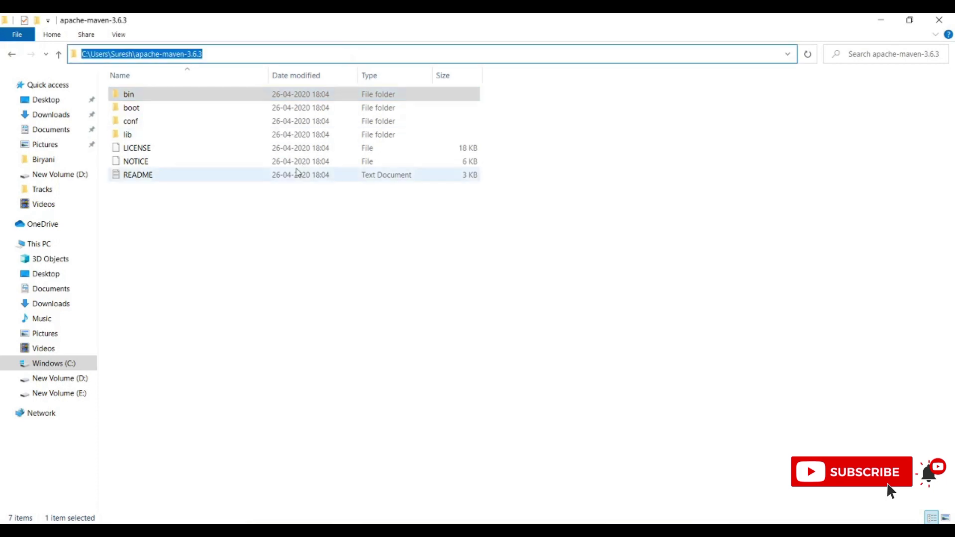
Open a Command Prompt window from the desktop and close it again
key(super+d)
key(super+r)
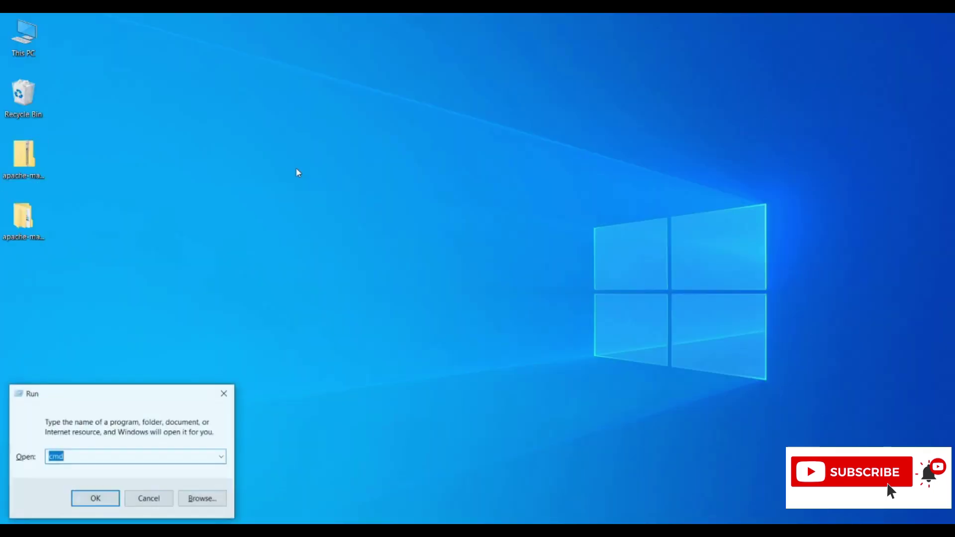
key(Return)
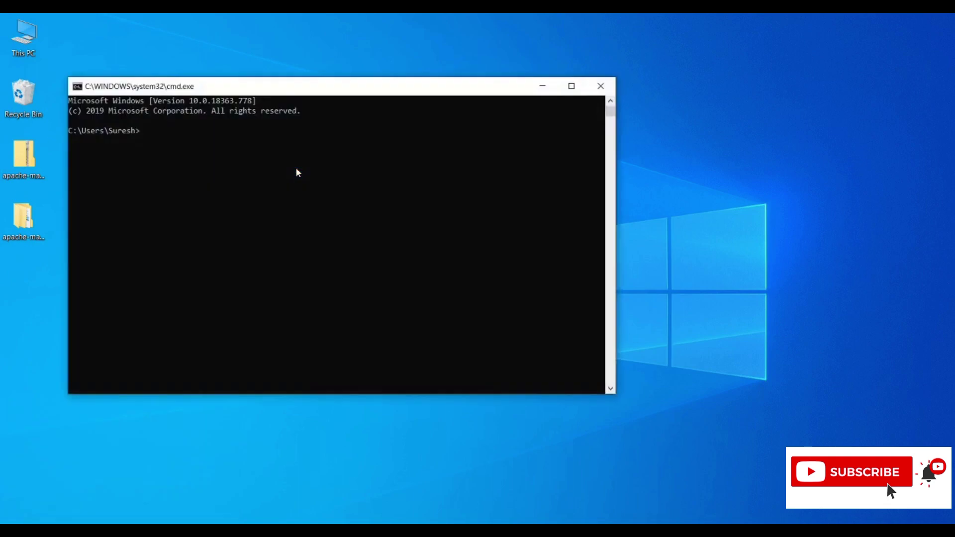
click(599, 85)
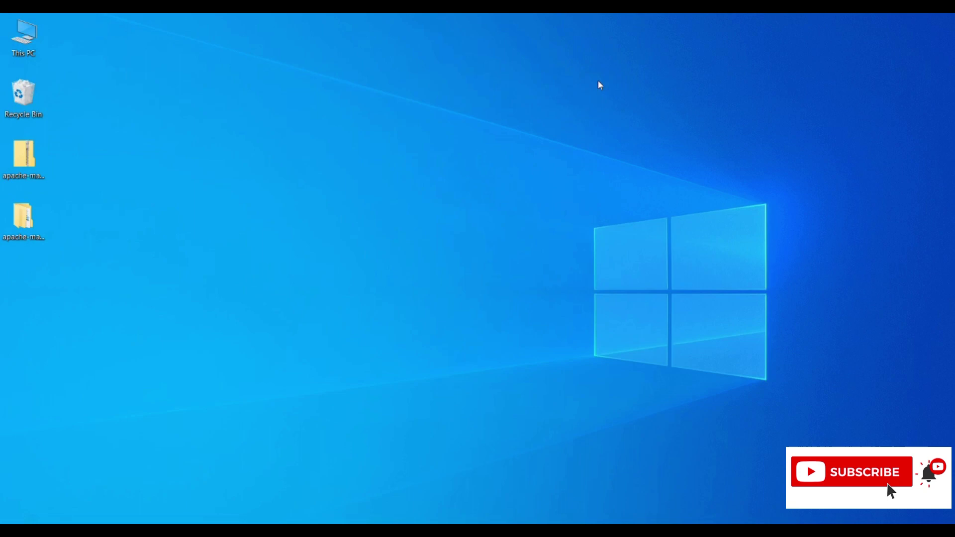
Search Start for 'system envir' and open Edit the system environment variables
key(super)
text(syst)
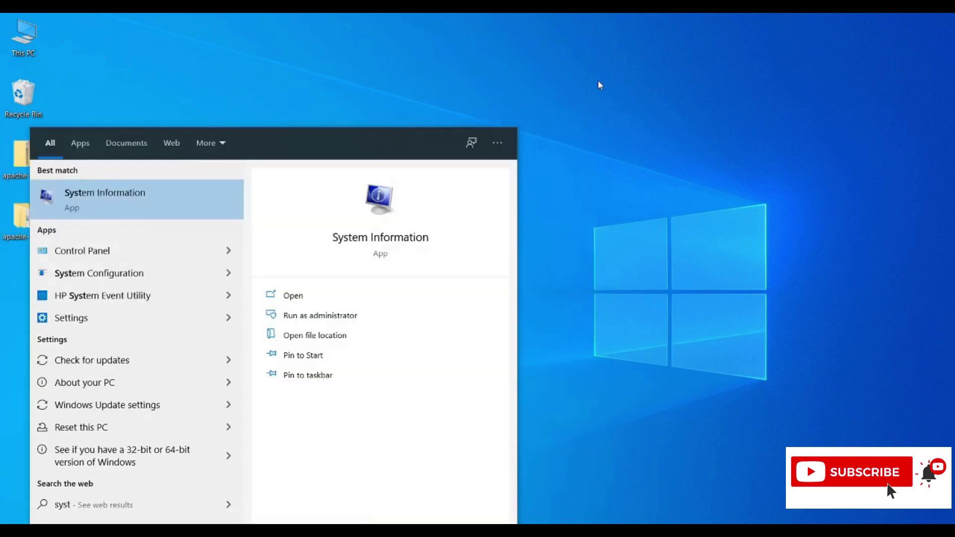
text(e)
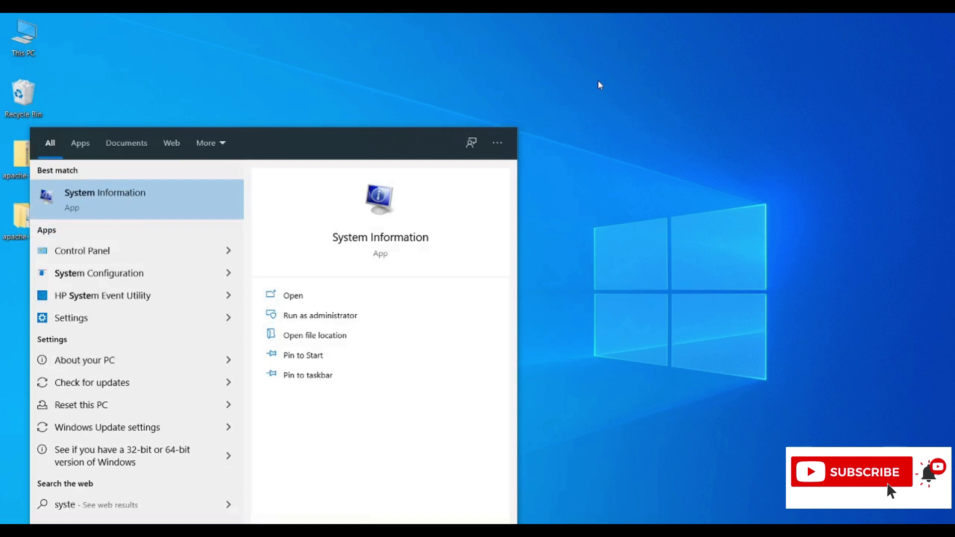
text(m enviro)
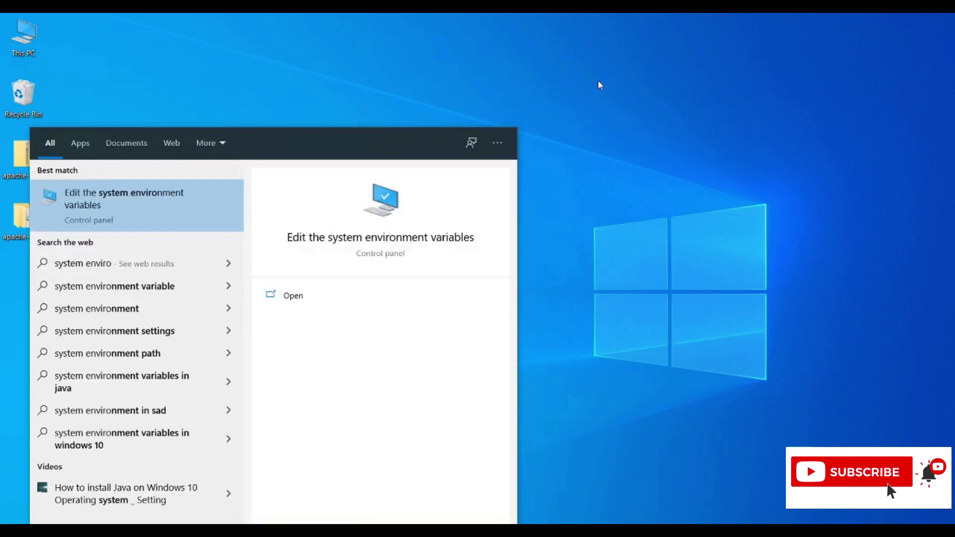
key(Return)
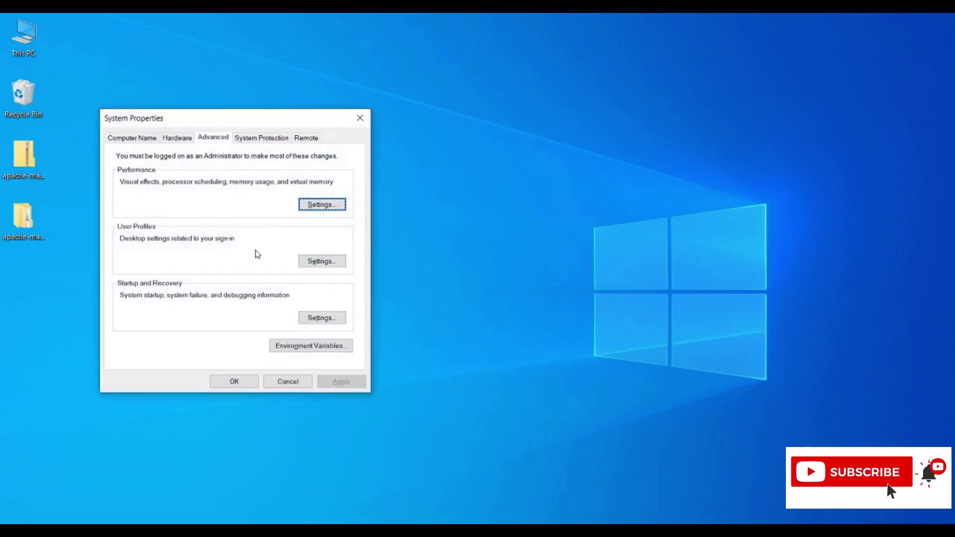
Add user variable M2_HOME with the pasted apache-maven-3.6.3 folder path as its value
click(307, 348)
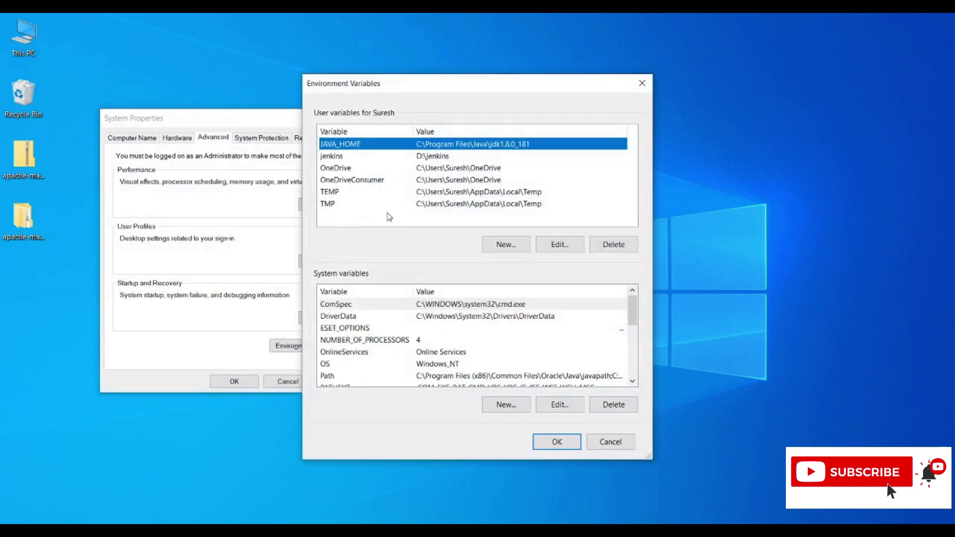
click(503, 245)
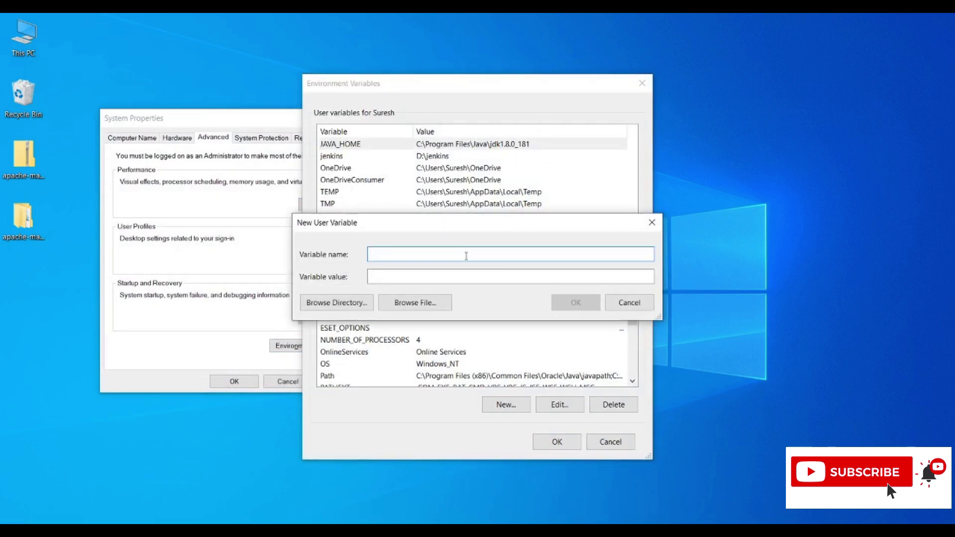
text(M)
text(ME)
click(504, 279)
key(ctrl+v)
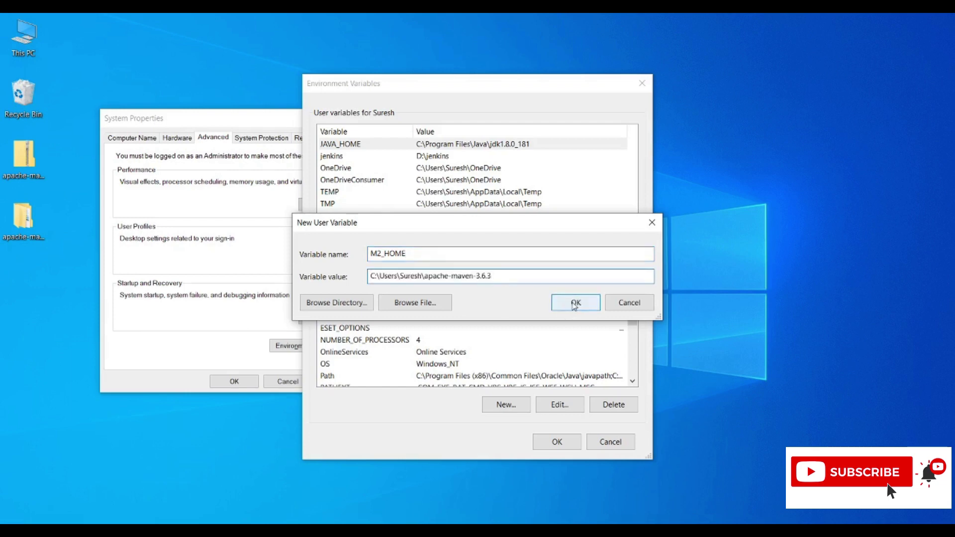
click(575, 303)
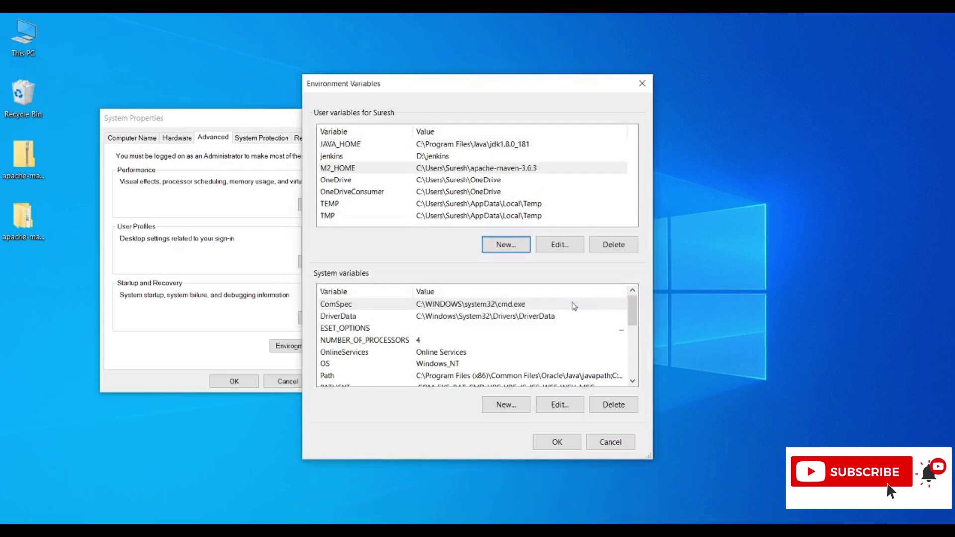
Add user variable MAVEN_HOME with the same pasted apache-maven-3.6.3 path
click(514, 248)
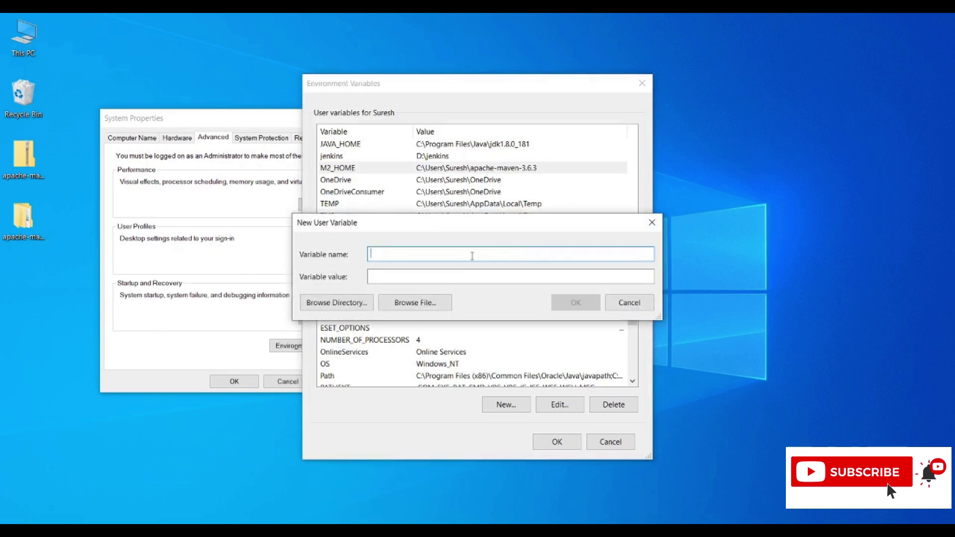
text(MAVEN_HOME)
click(460, 275)
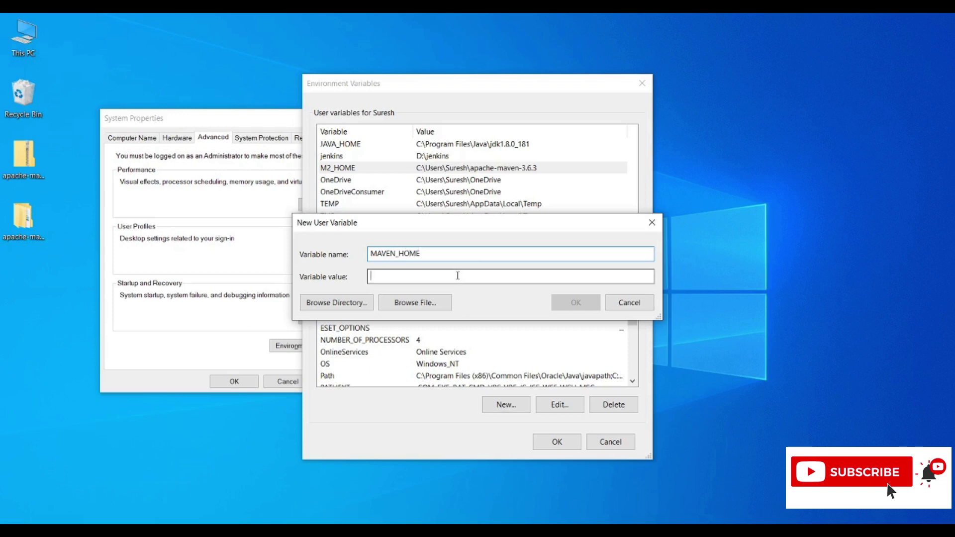
key(ctrl+v)
click(576, 302)
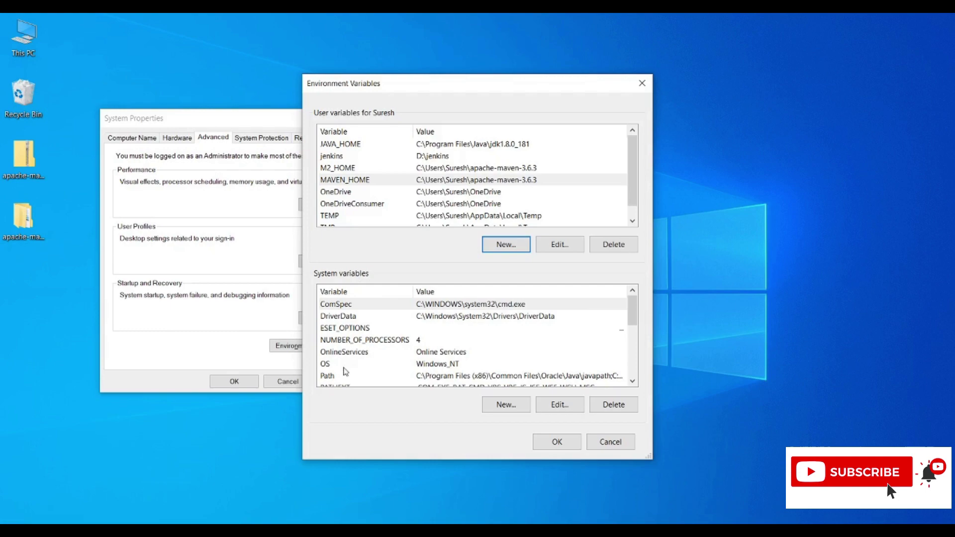
In the Maven Explorer window, open bin and select its full path for copying
click(351, 530)
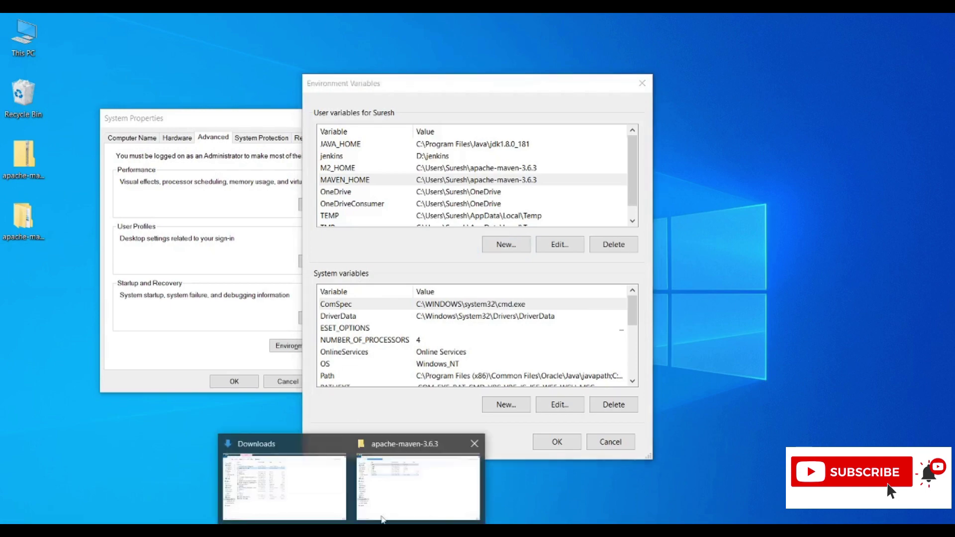
click(411, 492)
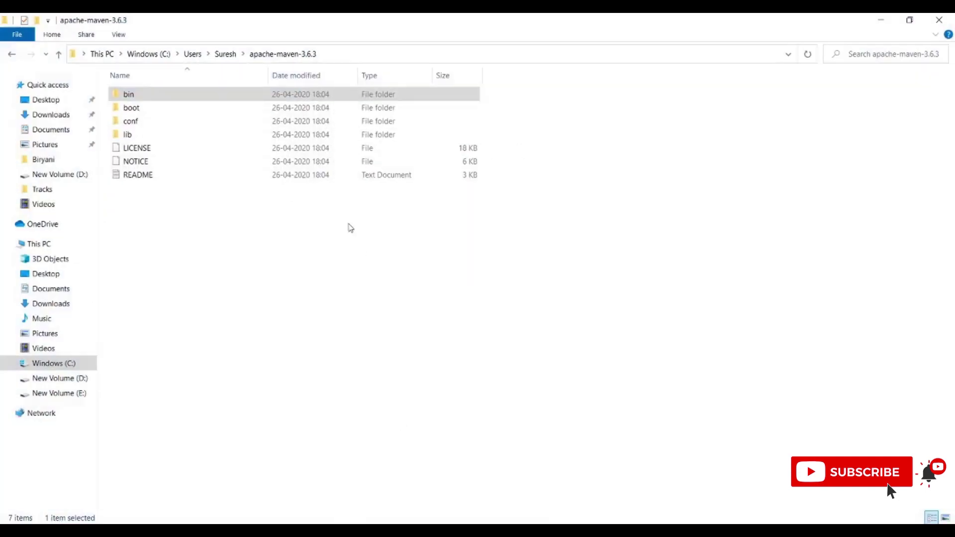
double_click(193, 95)
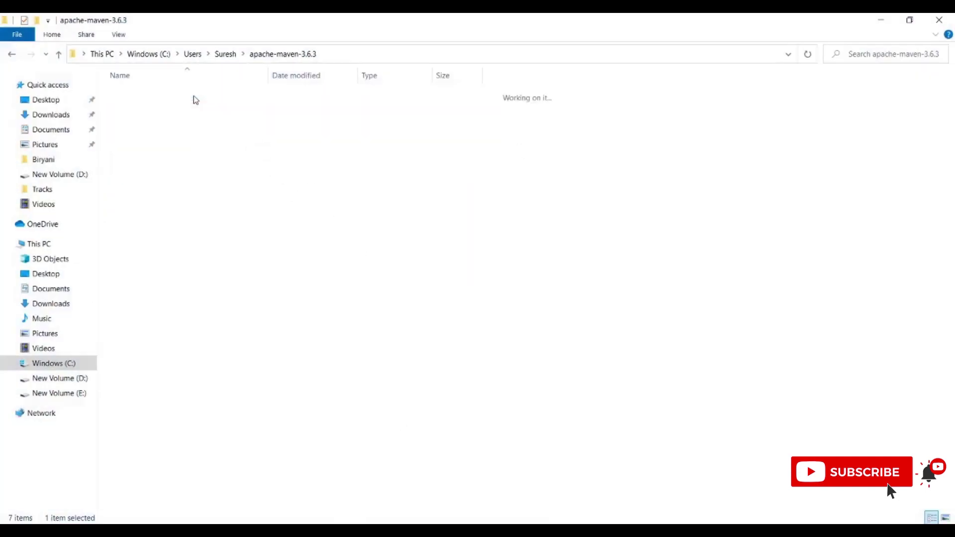
click(356, 53)
key(ctrl+c)
Add the apache-maven-3.6.3\bin path as a new system Path entry and save
key(alt+Tab)
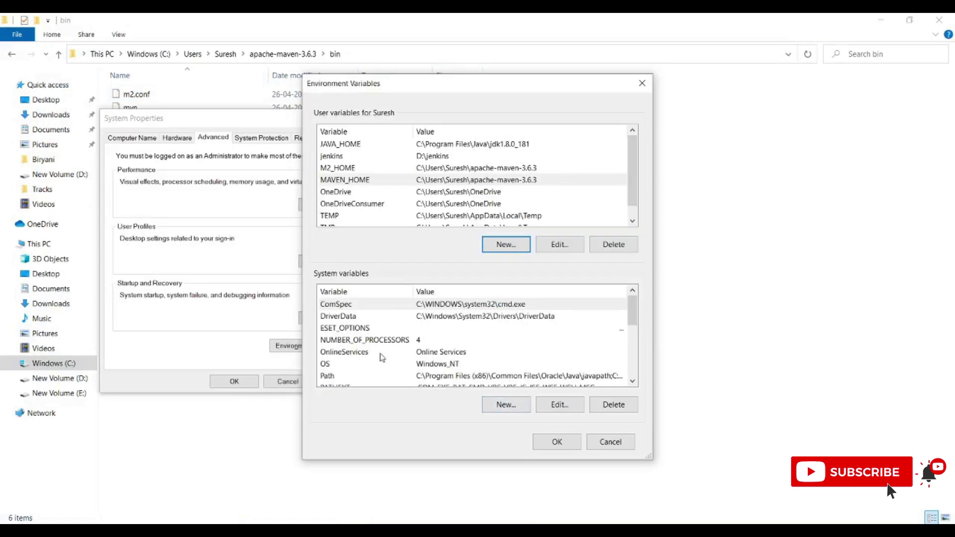
click(352, 376)
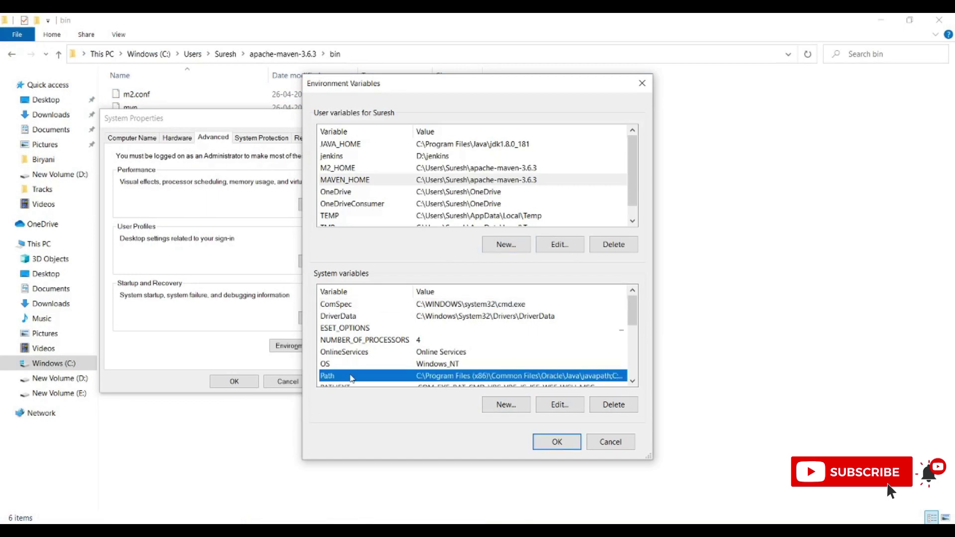
click(556, 406)
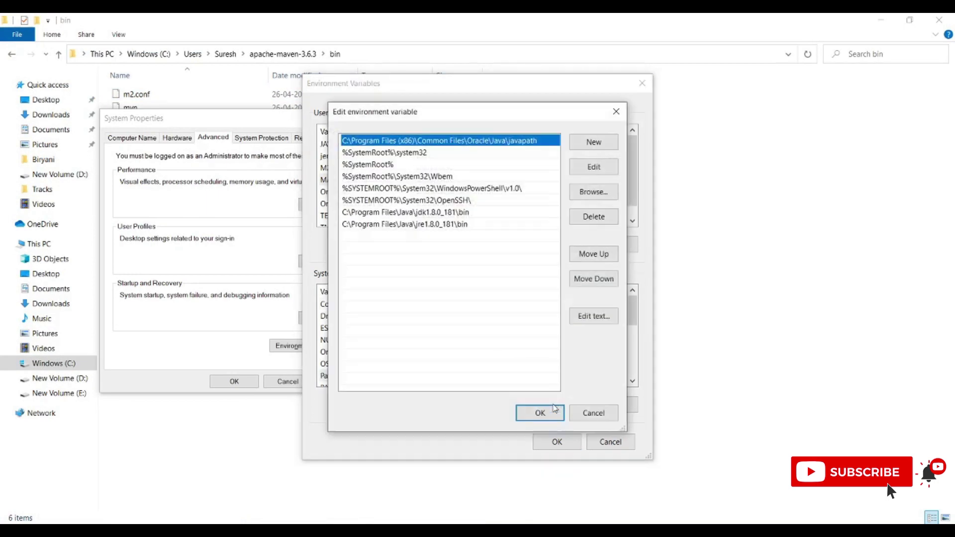
click(592, 141)
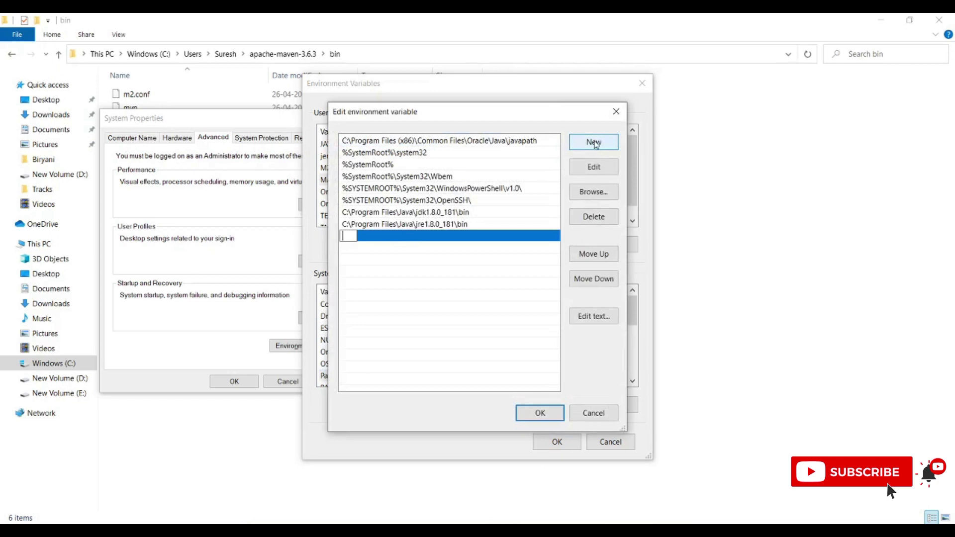
key(ctrl+v)
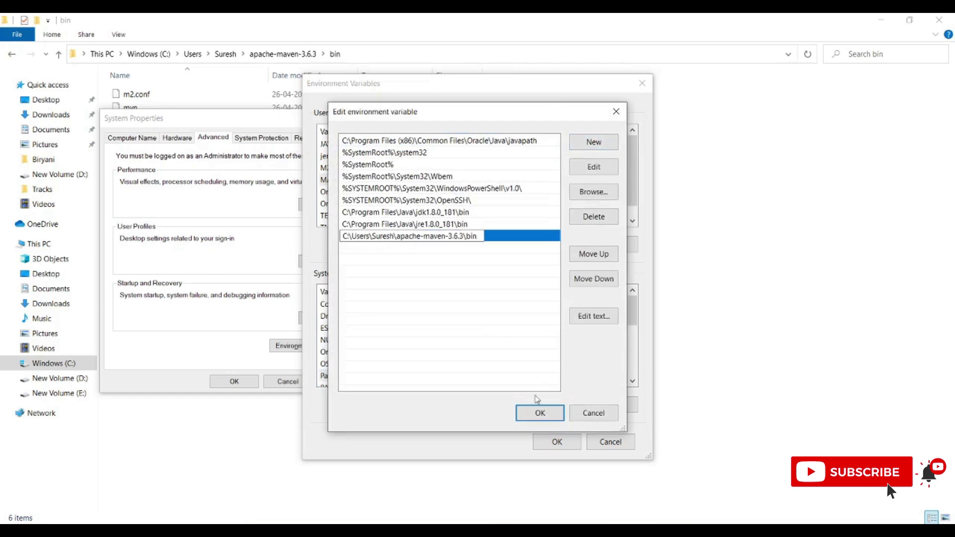
click(541, 413)
click(555, 442)
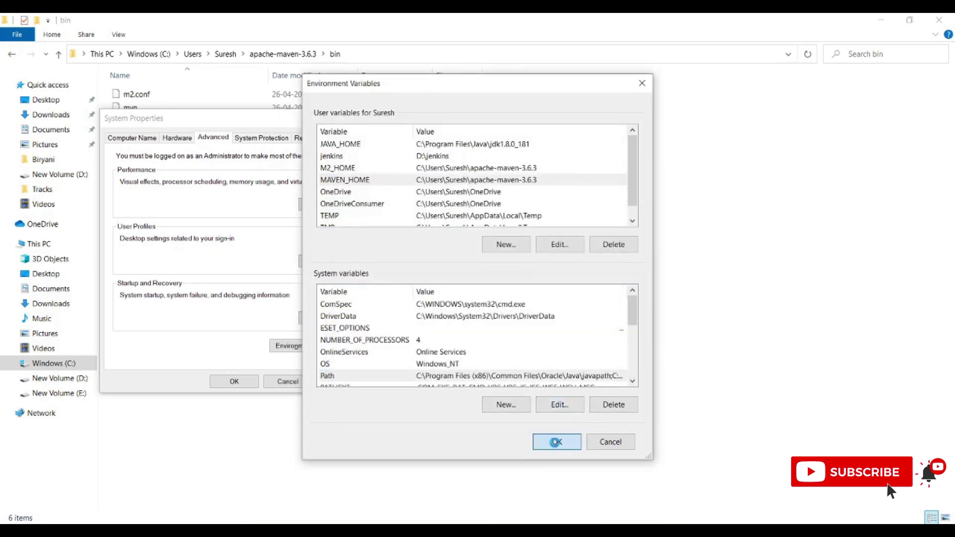
Close System Properties and run mvn -version in a fresh Command Prompt window
click(235, 382)
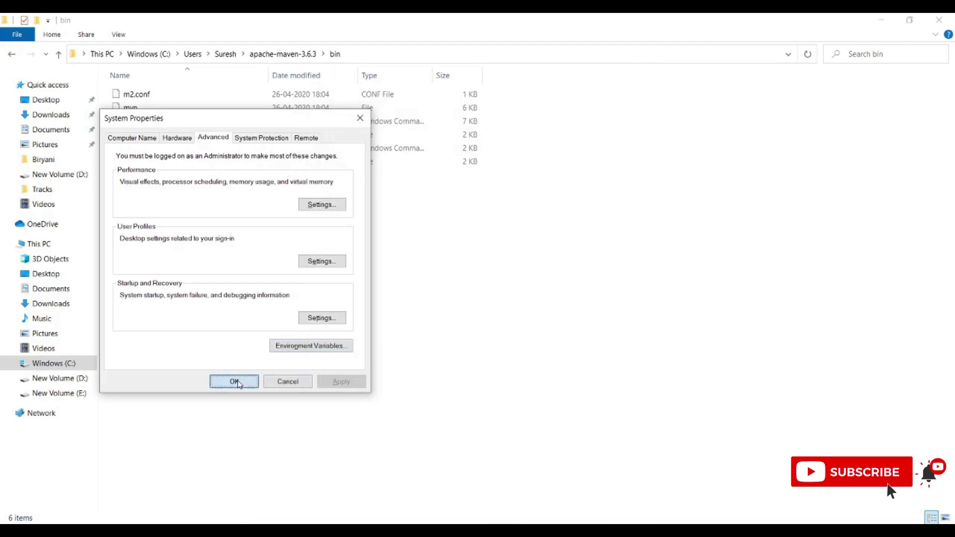
key(super+d)
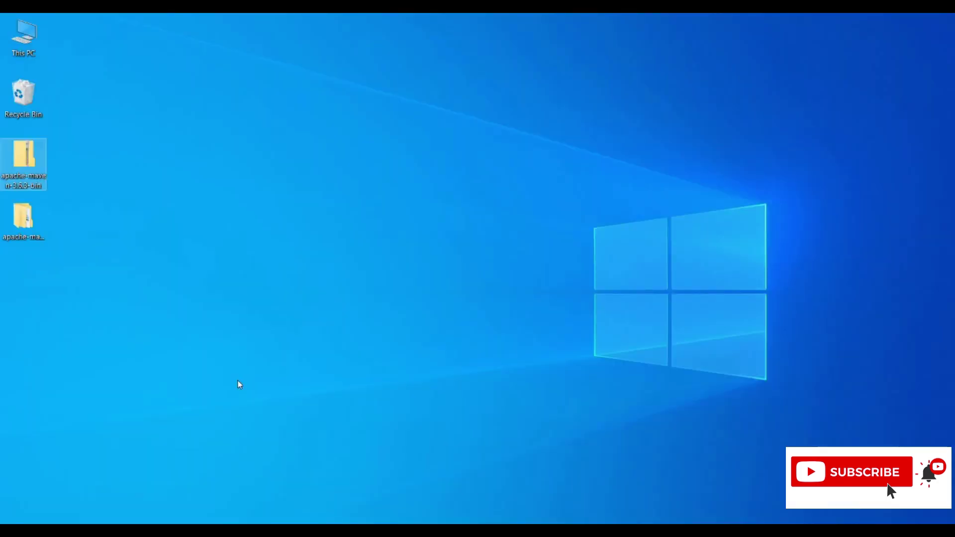
key(super+r)
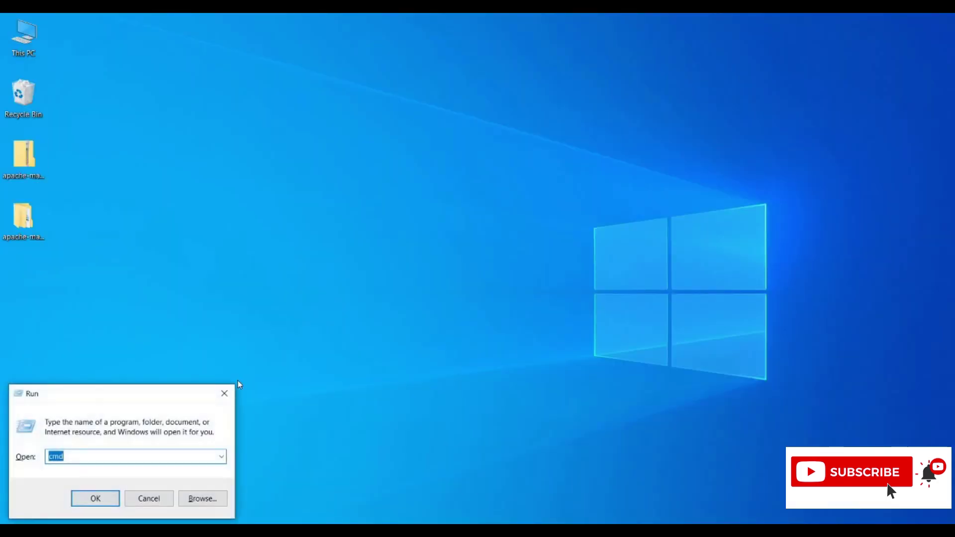
key(Return)
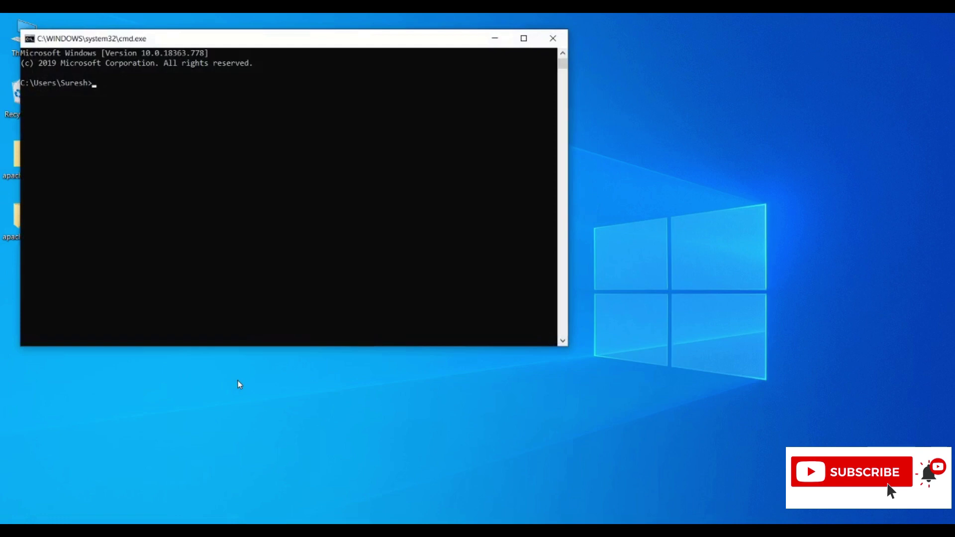
text(mvn -version)
key(Return)
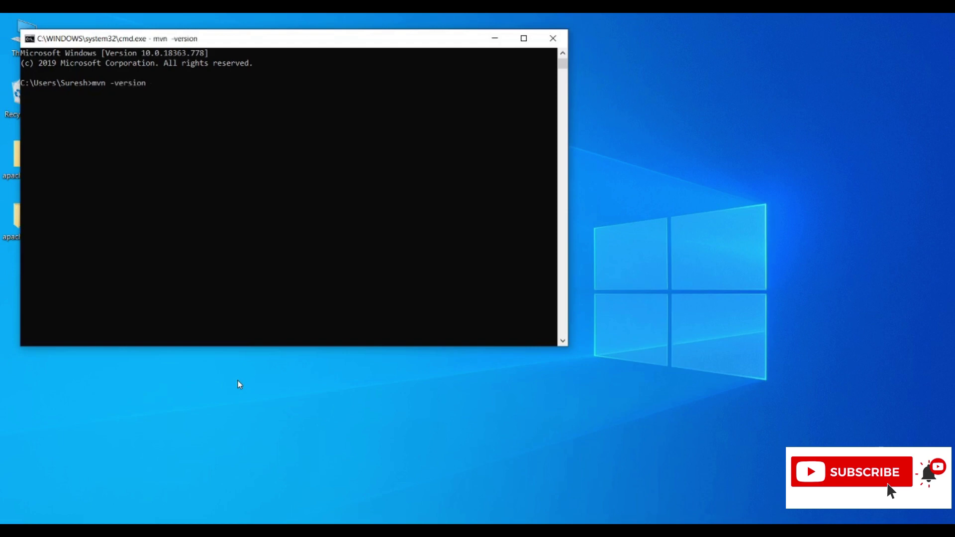